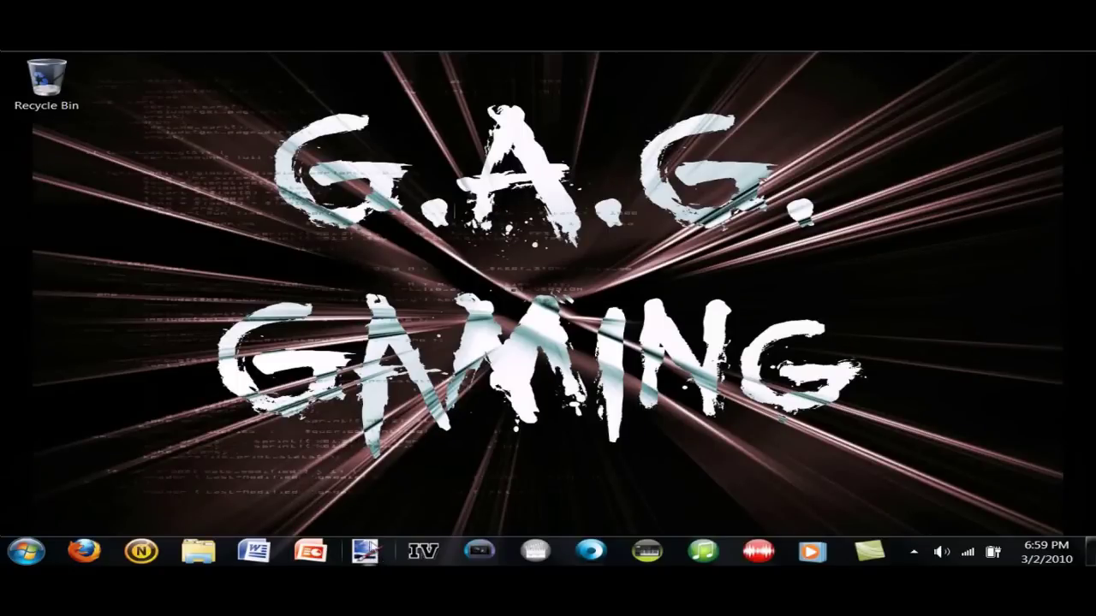
Launch Paint.NET maximized and resize the blank canvas to 1200 × 800 pixels at resolution 100.
{"action": "left_click", "coordinate": [371, 548]}
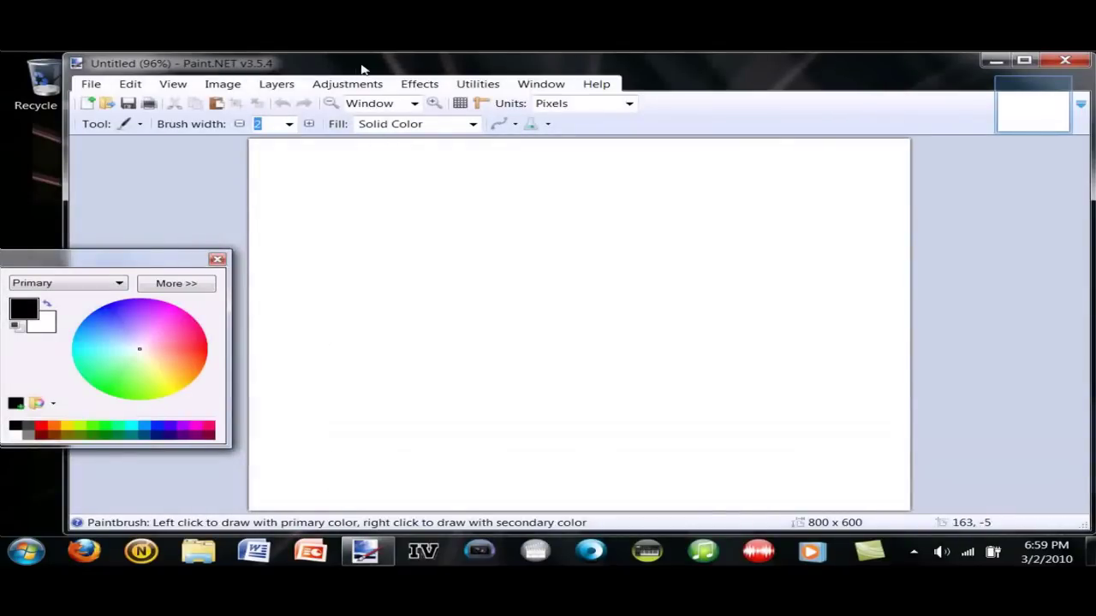
{"action": "double_click", "coordinate": [336, 56]}
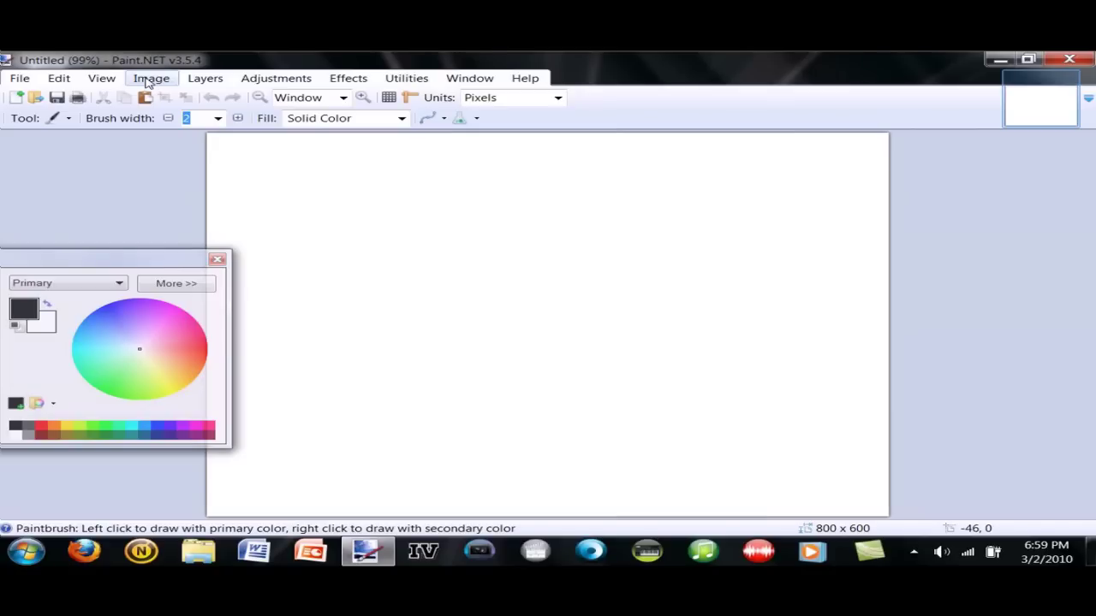
{"action": "left_click", "coordinate": [147, 80]}
{"action": "left_click", "coordinate": [158, 113]}
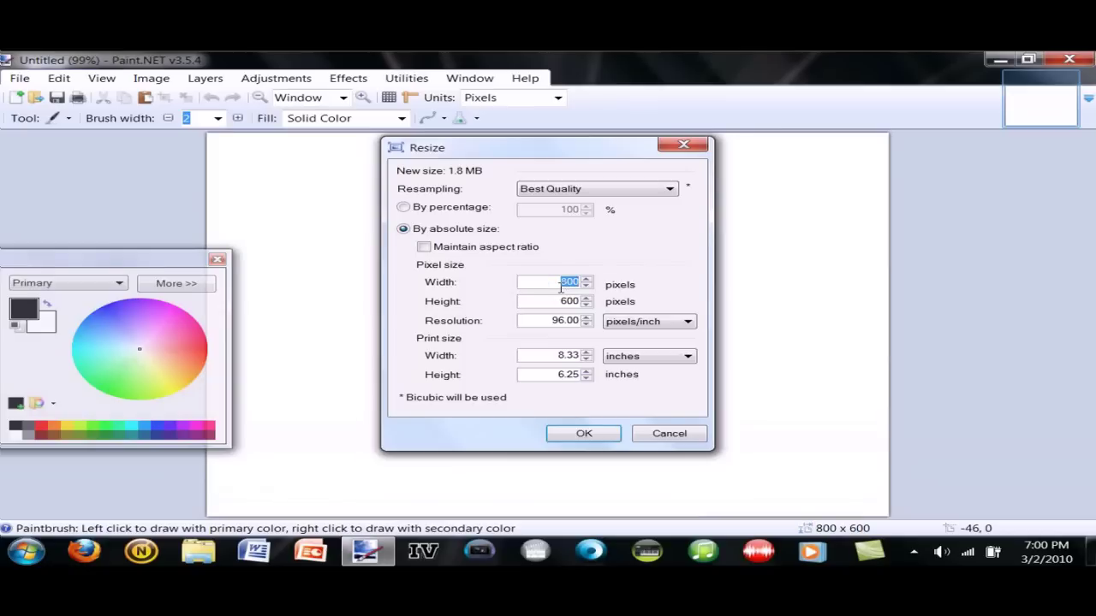
{"action": "type", "text": "1200"}
{"action": "key", "text": "Tab"}
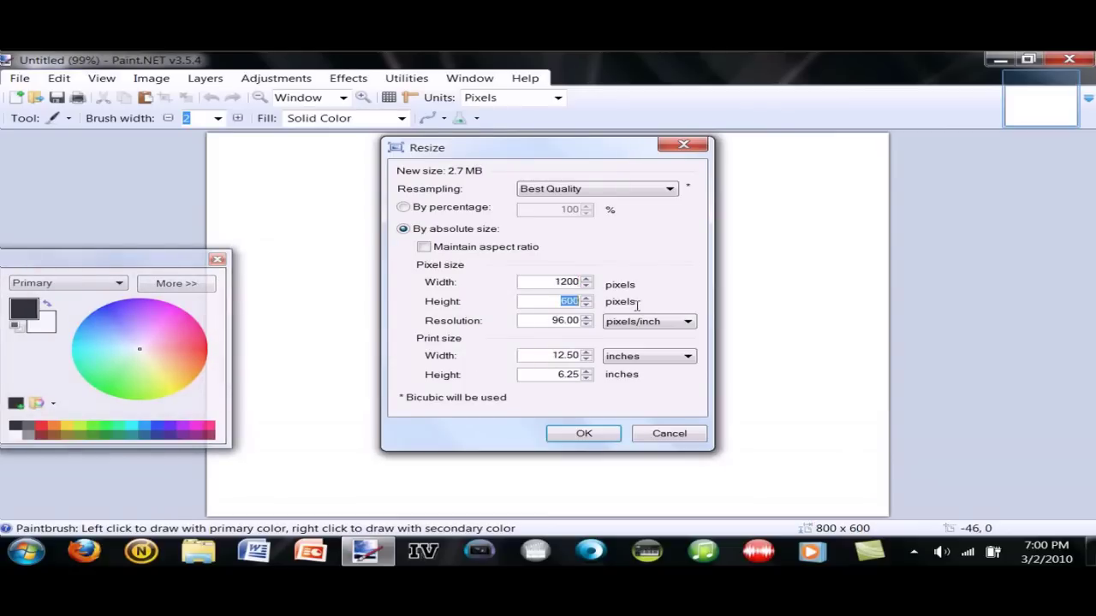
{"action": "type", "text": "800"}
{"action": "key", "text": "Tab"}
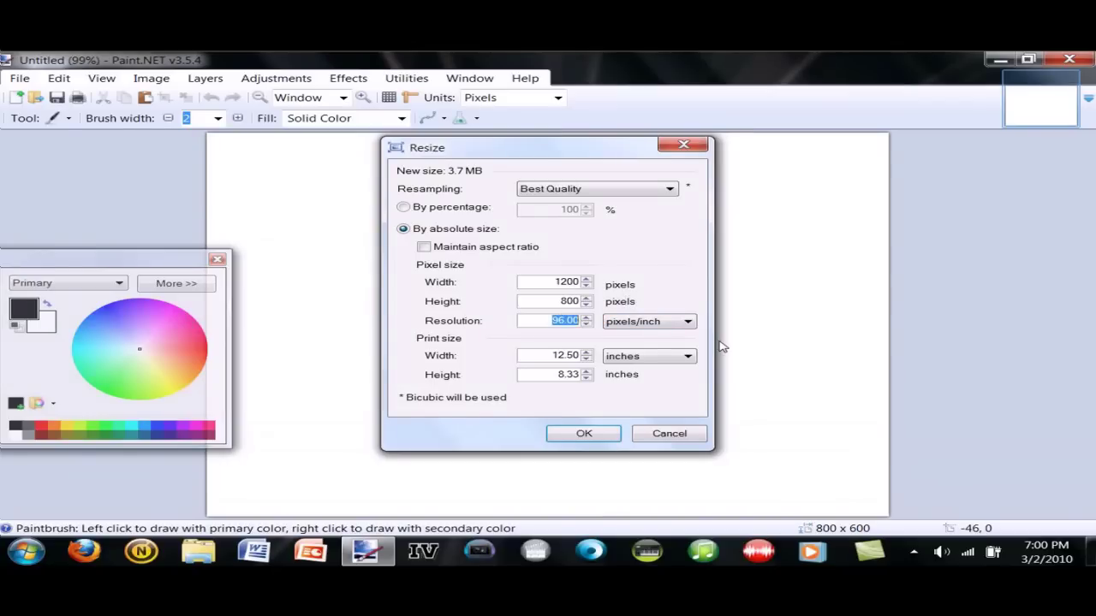
{"action": "type", "text": "1000"}
{"action": "left_click", "coordinate": [582, 435]}
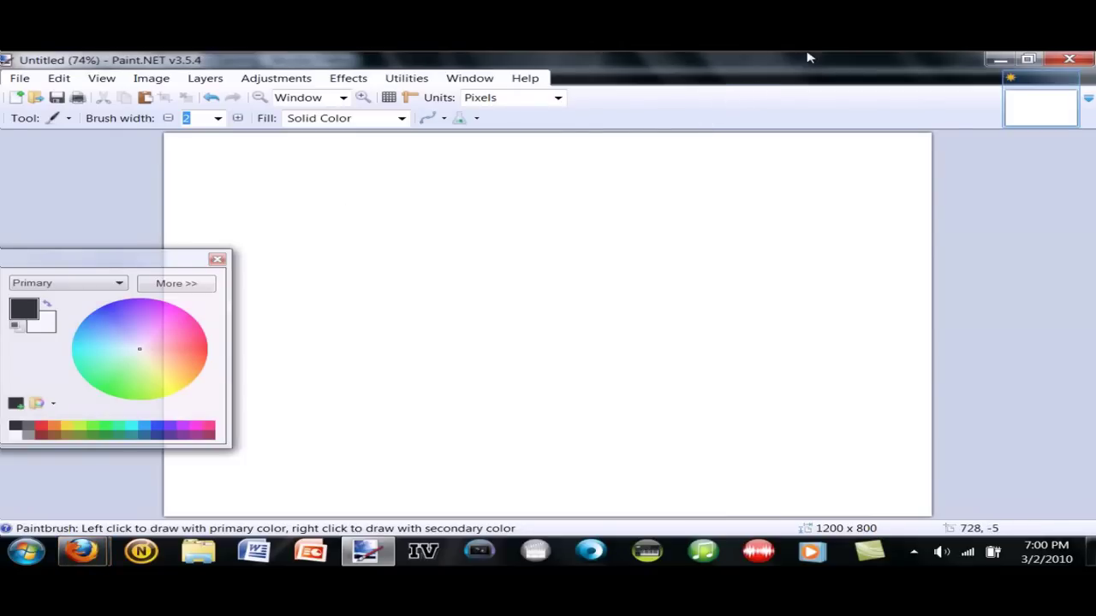
Search the web in Firefox for 'cool background'.
{"action": "mouse_move", "coordinate": [82, 552]}
{"action": "left_click", "coordinate": [128, 458]}
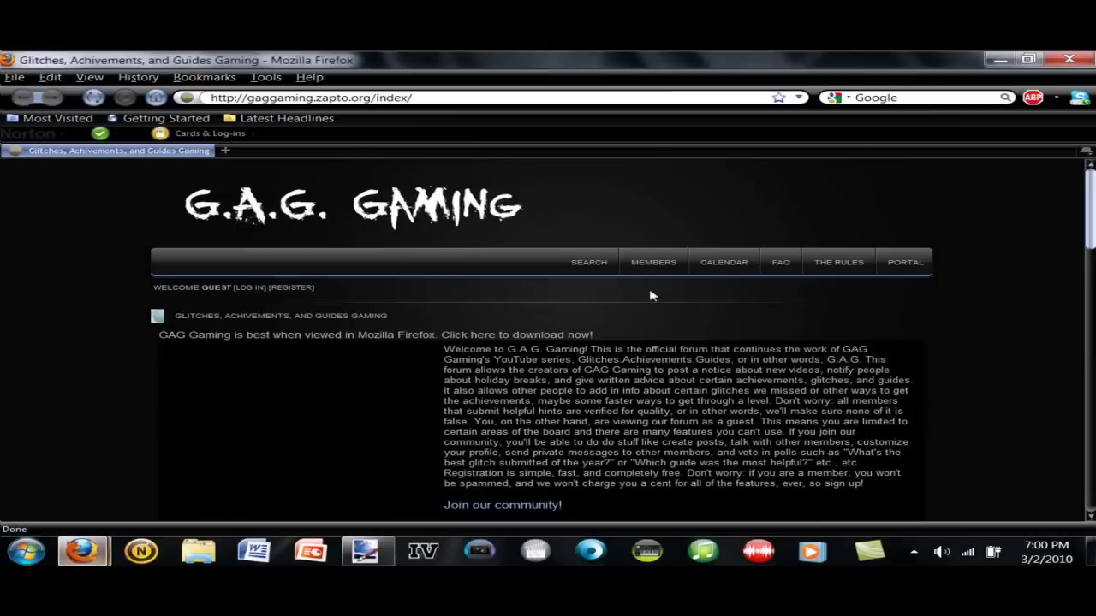
{"action": "left_click", "coordinate": [929, 96]}
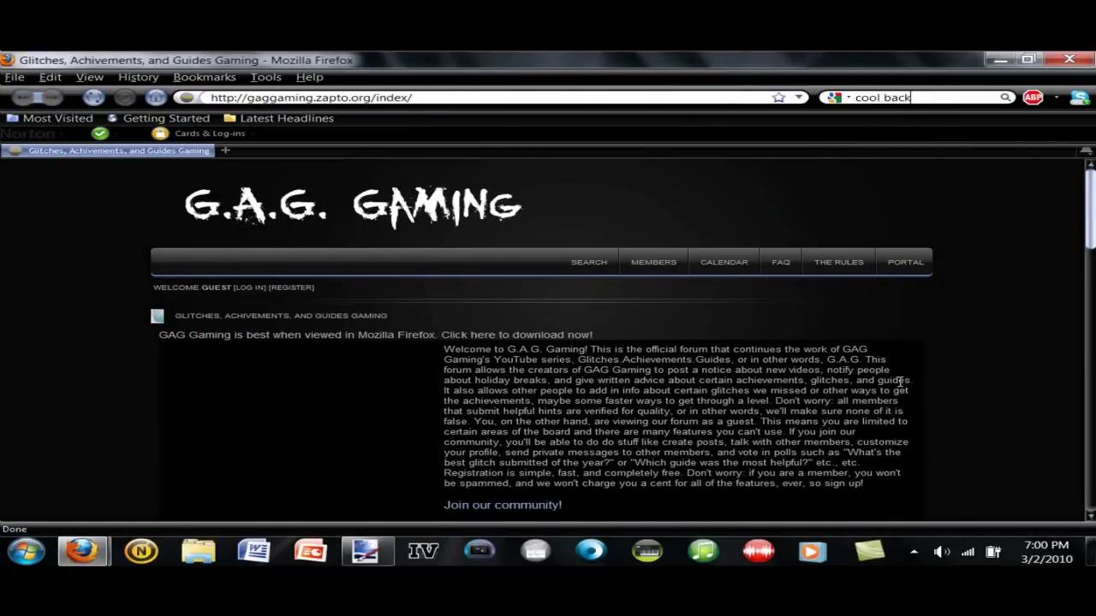
{"action": "type", "text": "cool background"}
{"action": "key", "text": "Return"}
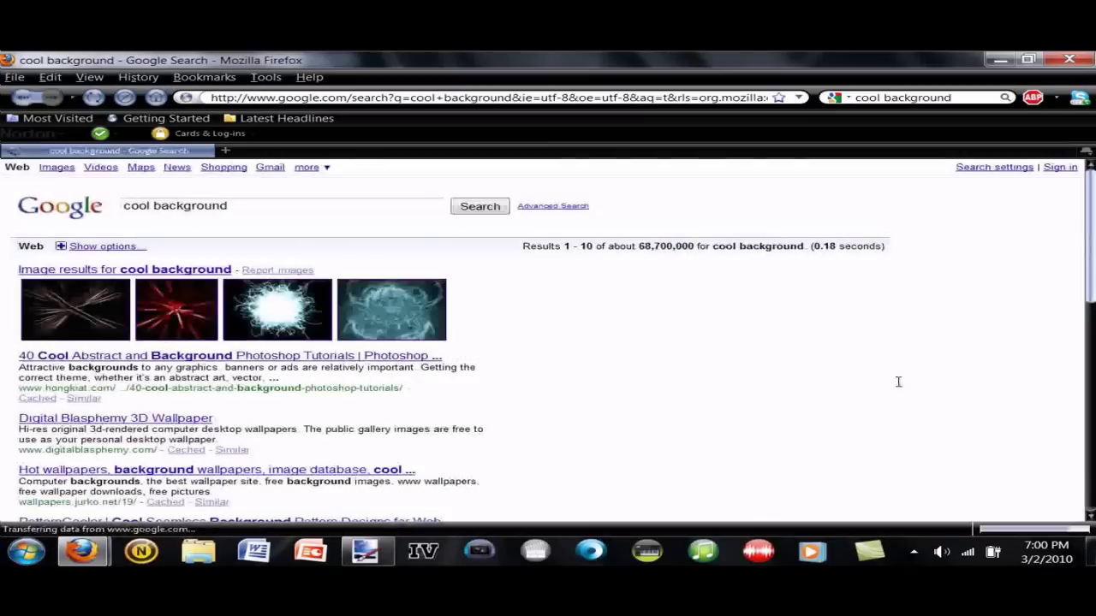
Open the red light-burst result at full size and copy the image.
{"action": "left_click", "coordinate": [177, 310]}
{"action": "left_click", "coordinate": [153, 195]}
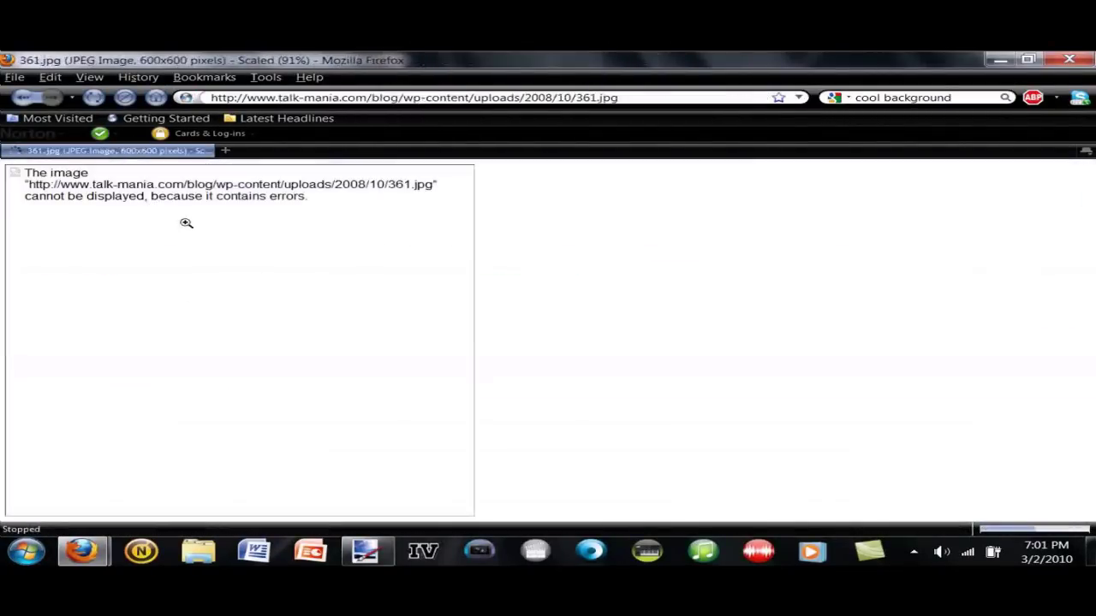
{"action": "right_click", "coordinate": [205, 273]}
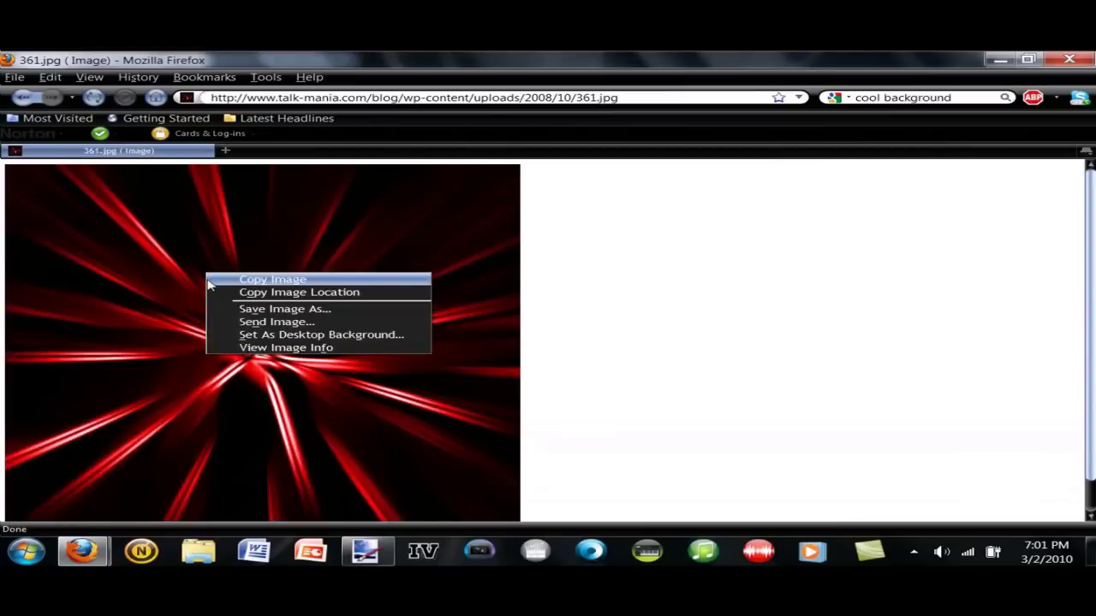
{"action": "left_click", "coordinate": [222, 288]}
Paste the red light-burst image into Paint.NET, stretch it across the 1200 × 800 canvas, and deselect.
{"action": "left_click", "coordinate": [367, 550]}
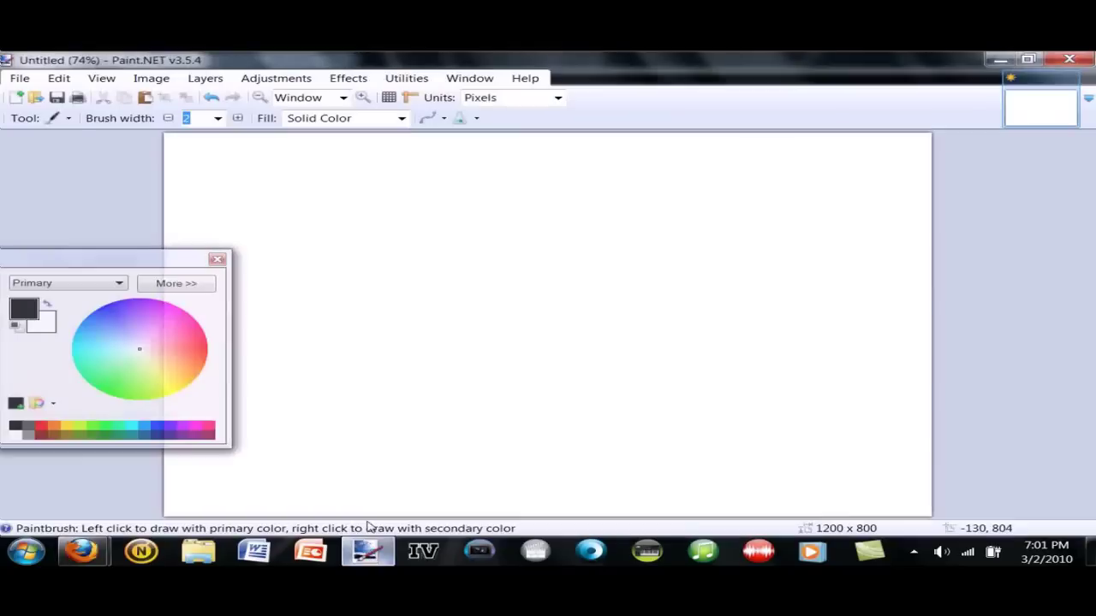
{"action": "left_click", "coordinate": [60, 79]}
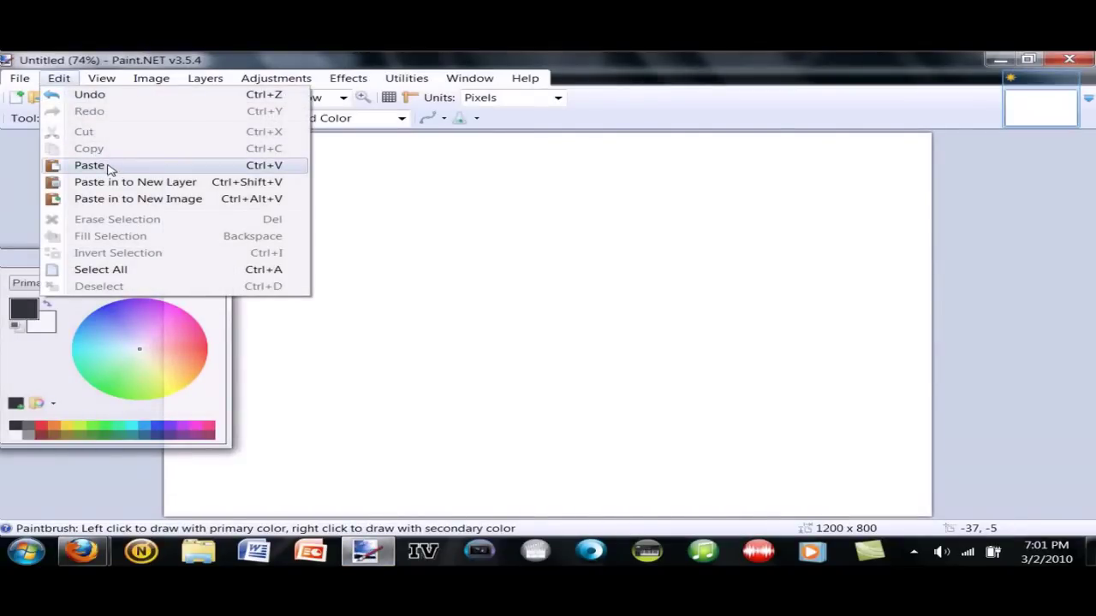
{"action": "left_click", "coordinate": [109, 169]}
{"action": "left_click_drag", "start_coordinate": [551, 422], "coordinate": [951, 522]}
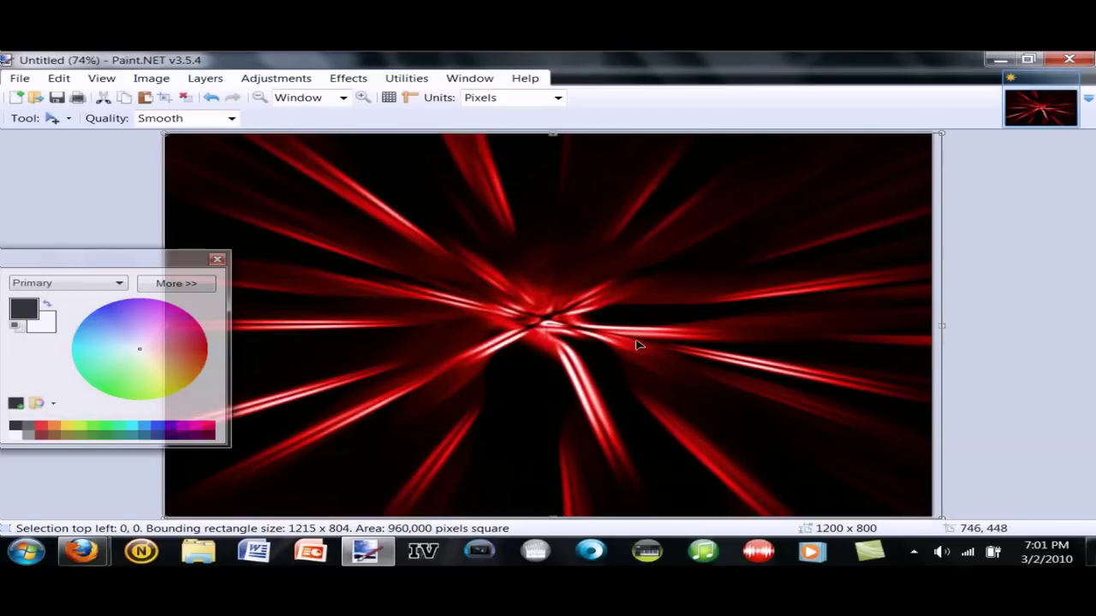
{"action": "key", "text": "ctrl+d"}
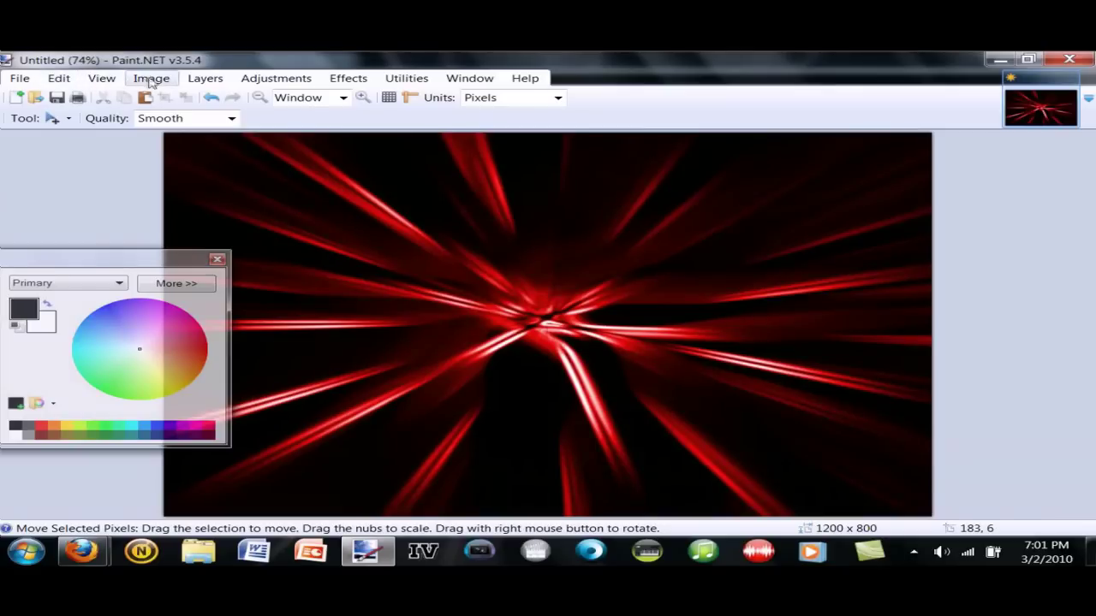
Add a new layer, choose the Text tool with white colour, and place the text start.
{"action": "left_click", "coordinate": [192, 81]}
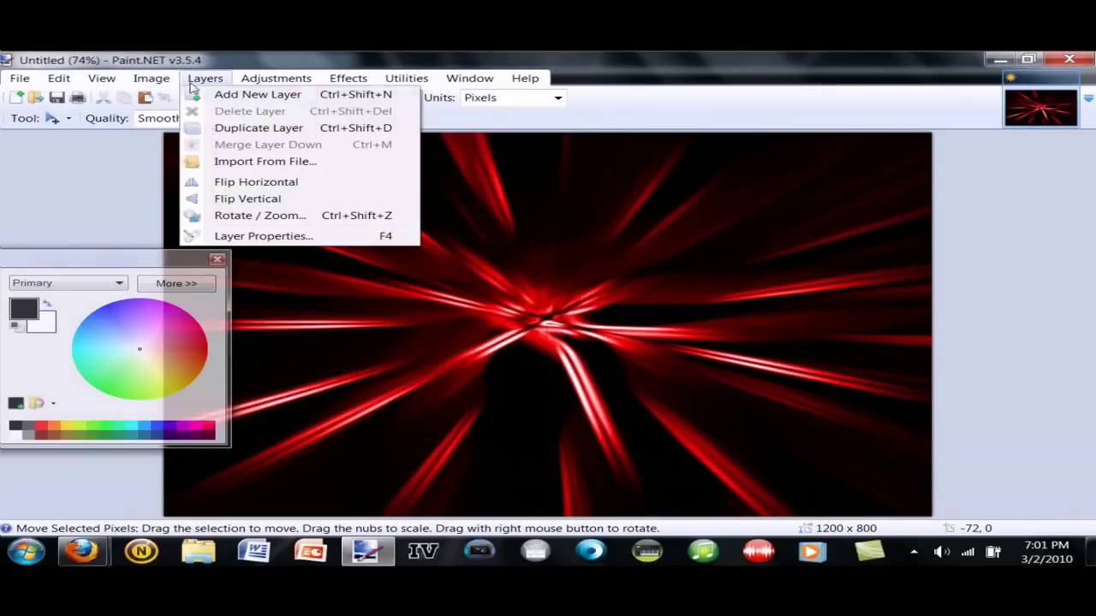
{"action": "left_click", "coordinate": [217, 101]}
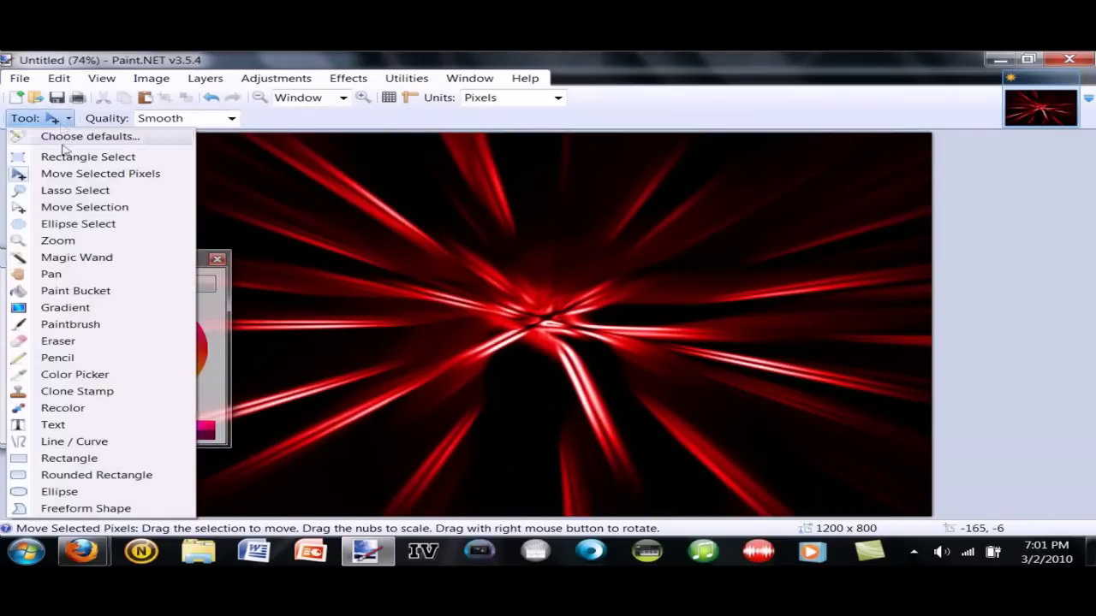
{"action": "left_click", "coordinate": [60, 119]}
{"action": "left_click", "coordinate": [53, 425]}
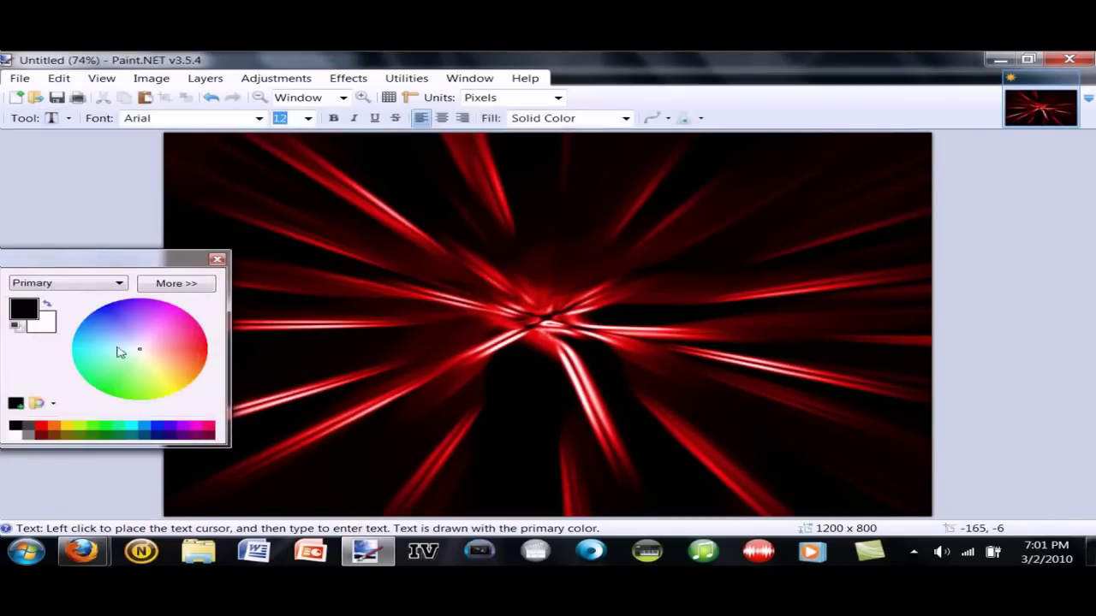
{"action": "left_click", "coordinate": [14, 435]}
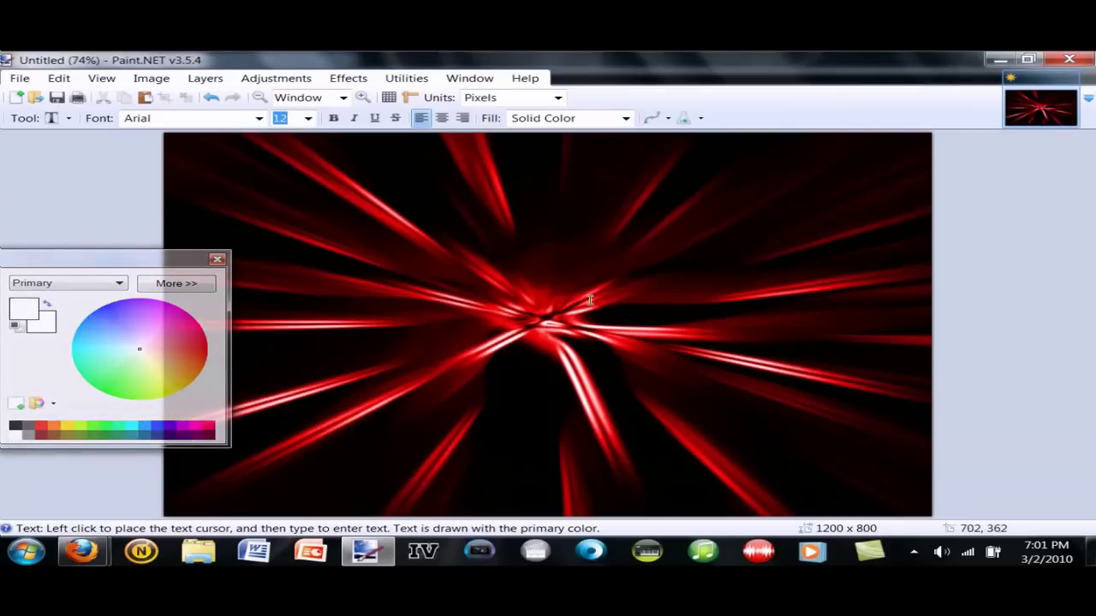
{"action": "left_click", "coordinate": [411, 284]}
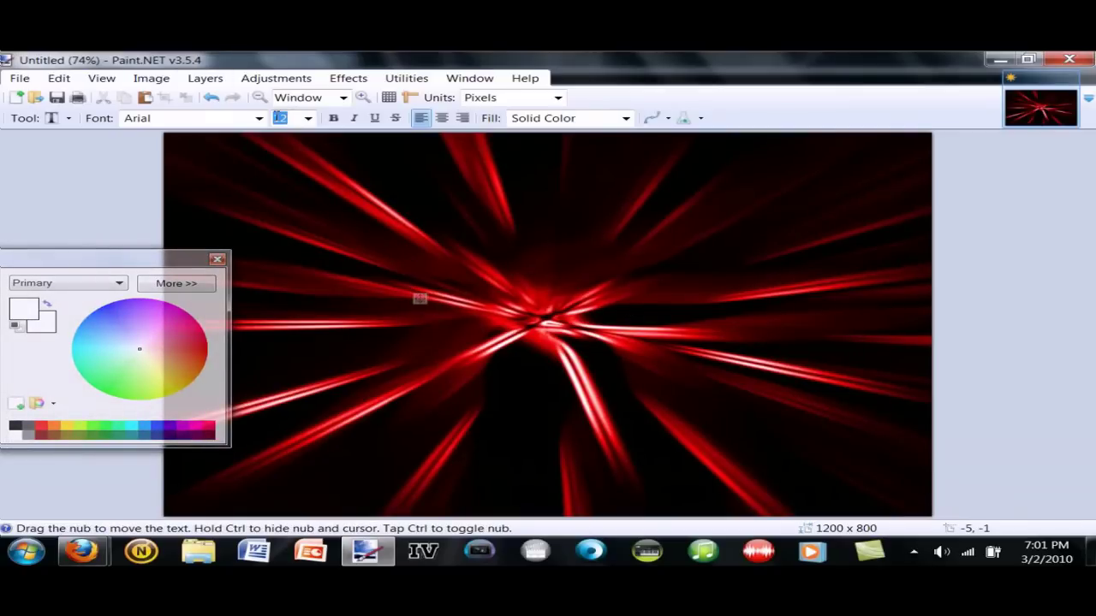
Set the font to YouMurderer BB at size 144, with the text start at mid-left.
{"action": "left_click", "coordinate": [259, 118]}
{"action": "scroll", "coordinate": [263, 213], "scroll_direction": "down", "scroll_amount": 20}
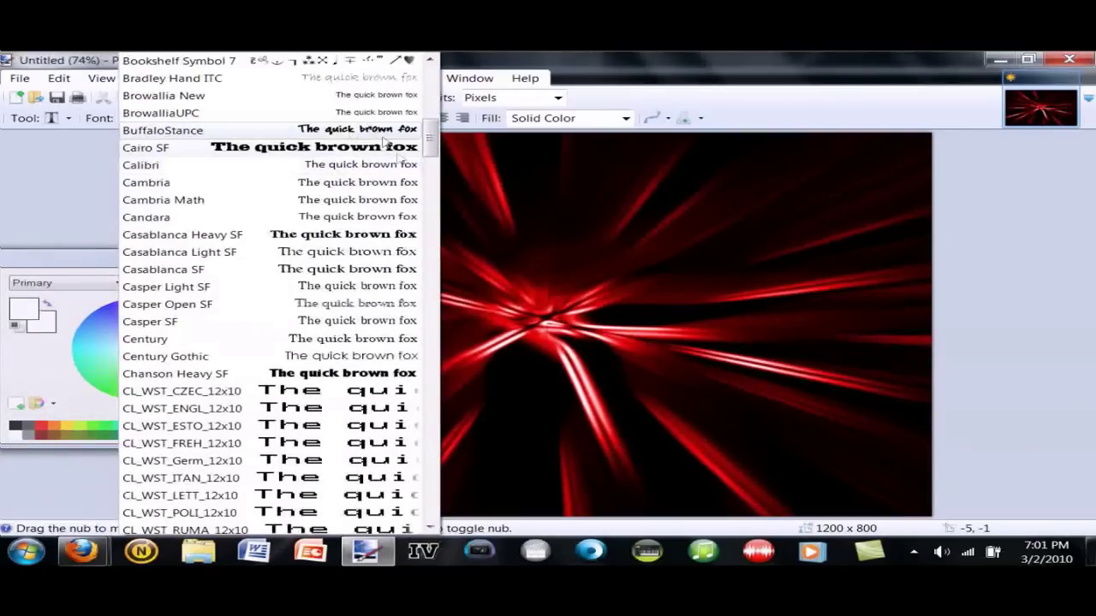
{"action": "scroll", "coordinate": [406, 363], "scroll_direction": "down", "scroll_amount": 20}
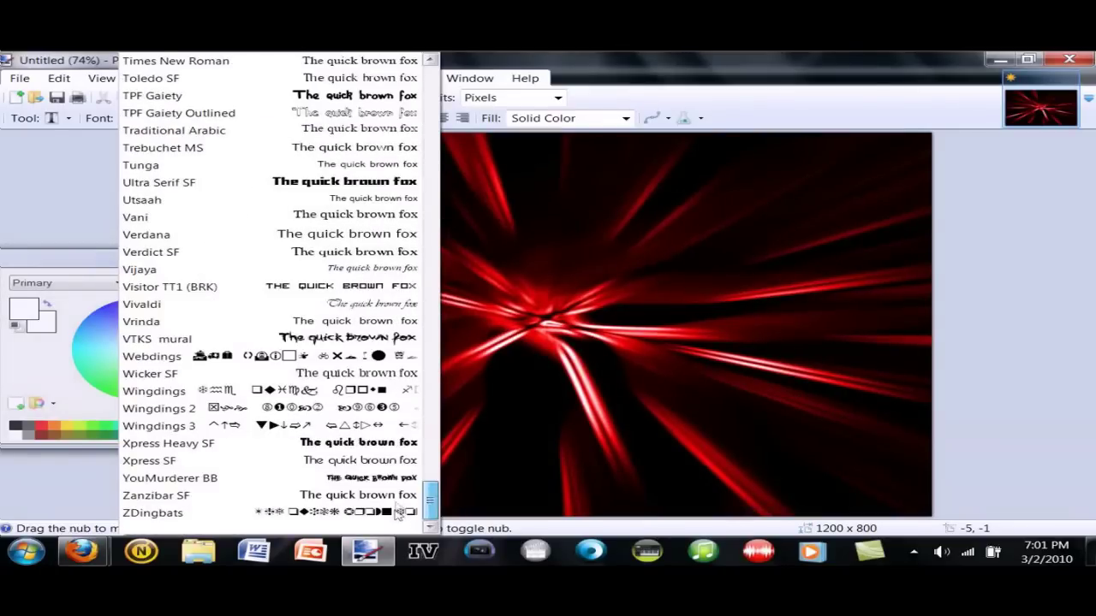
{"action": "left_click", "coordinate": [320, 479]}
{"action": "left_click", "coordinate": [321, 480]}
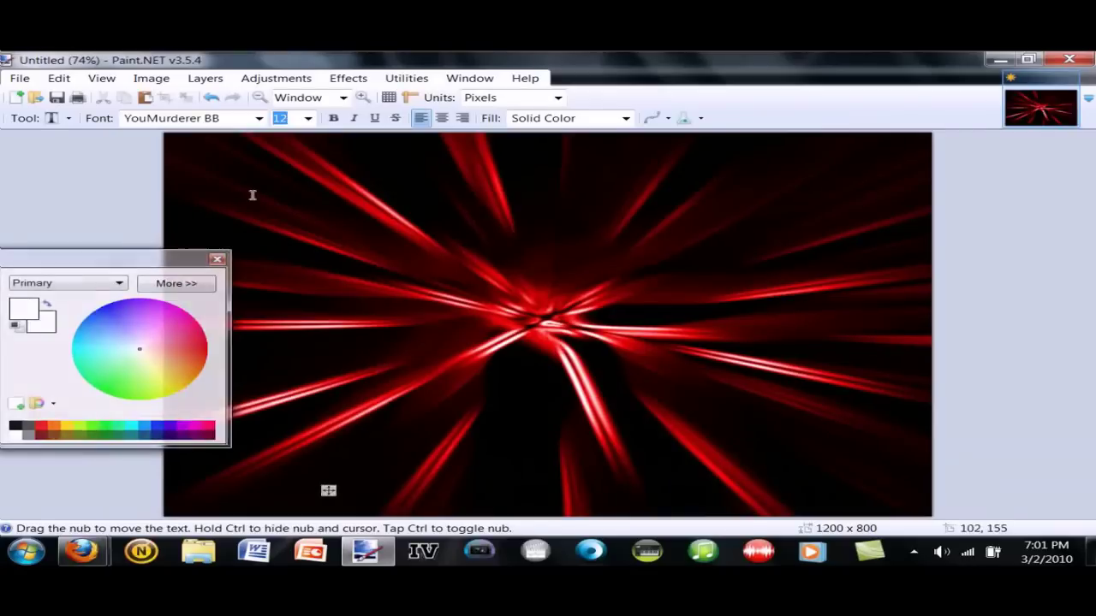
{"action": "left_click_drag", "start_coordinate": [328, 494], "coordinate": [328, 333]}
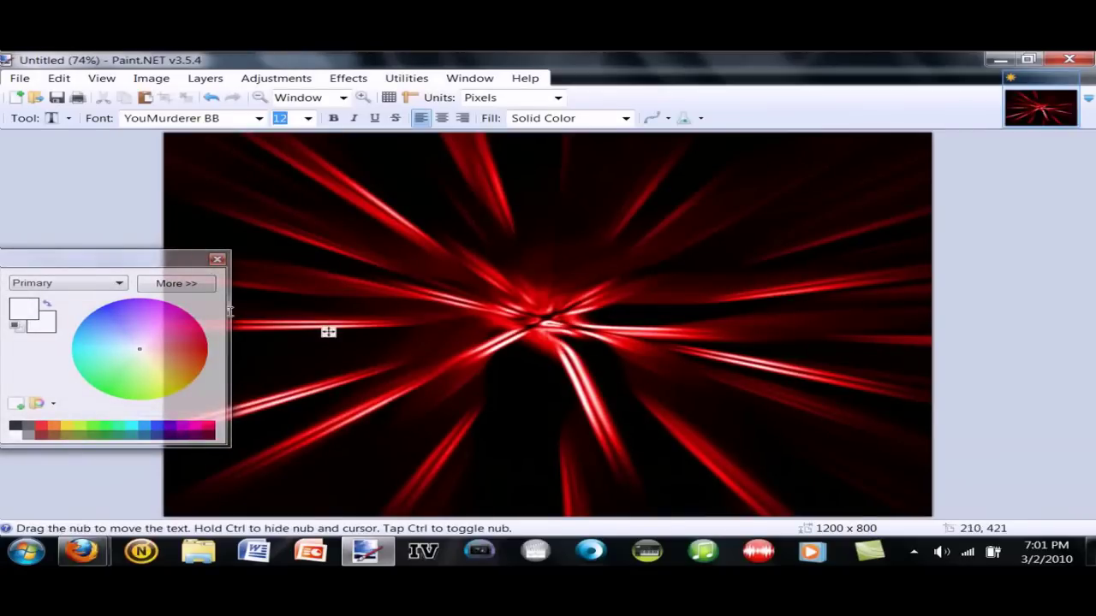
{"action": "left_click", "coordinate": [307, 118]}
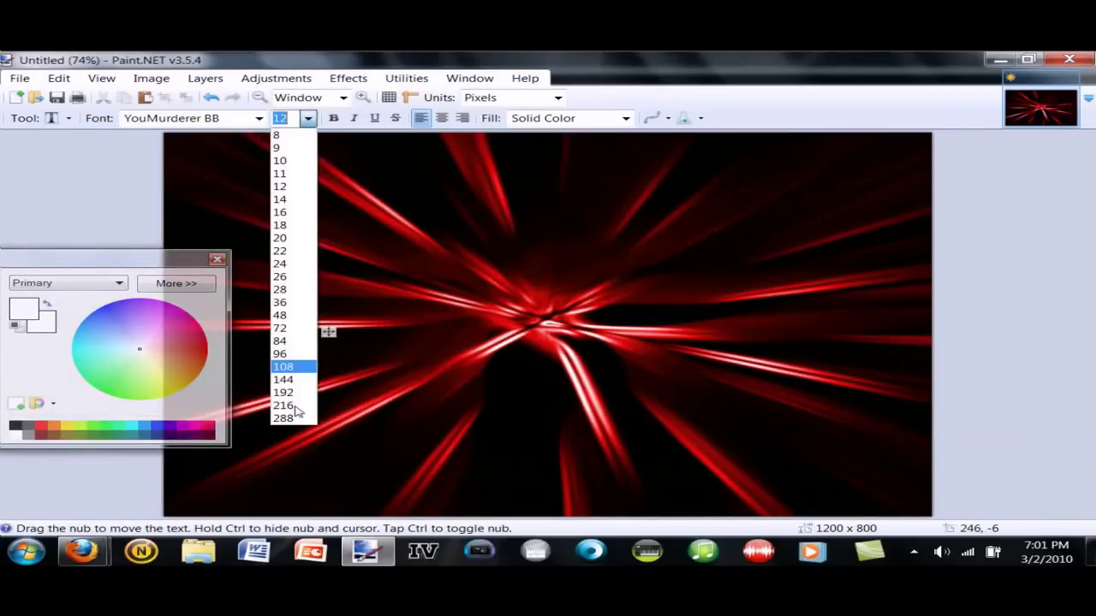
{"action": "left_click", "coordinate": [292, 380]}
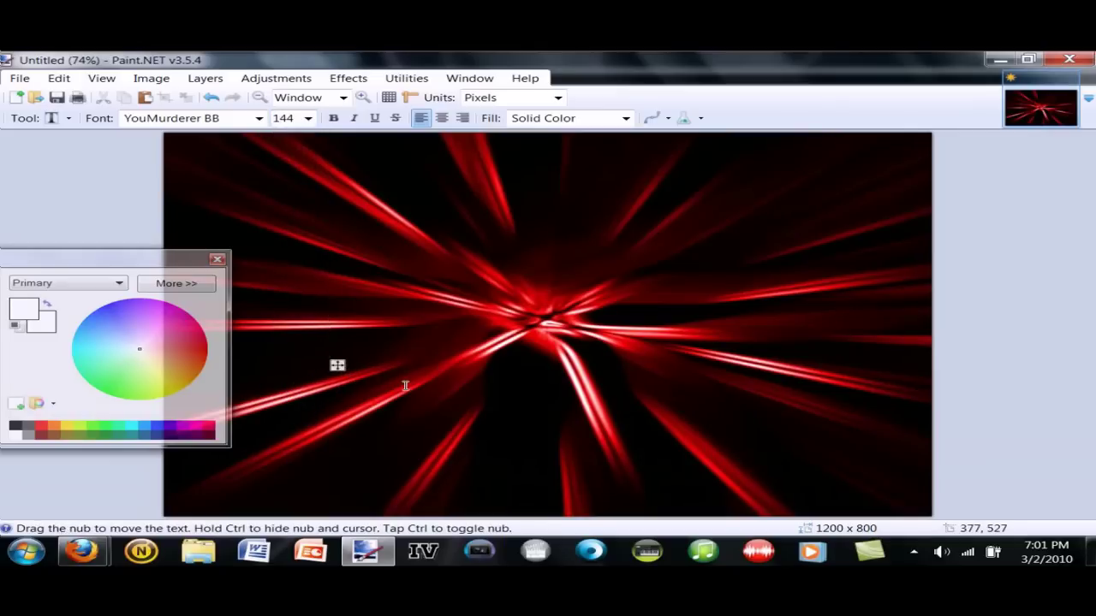
Type SUBSCRIBE, correct the typo, shift it about 50 px right, and finish the text.
{"action": "type", "text": "SUBSC"}
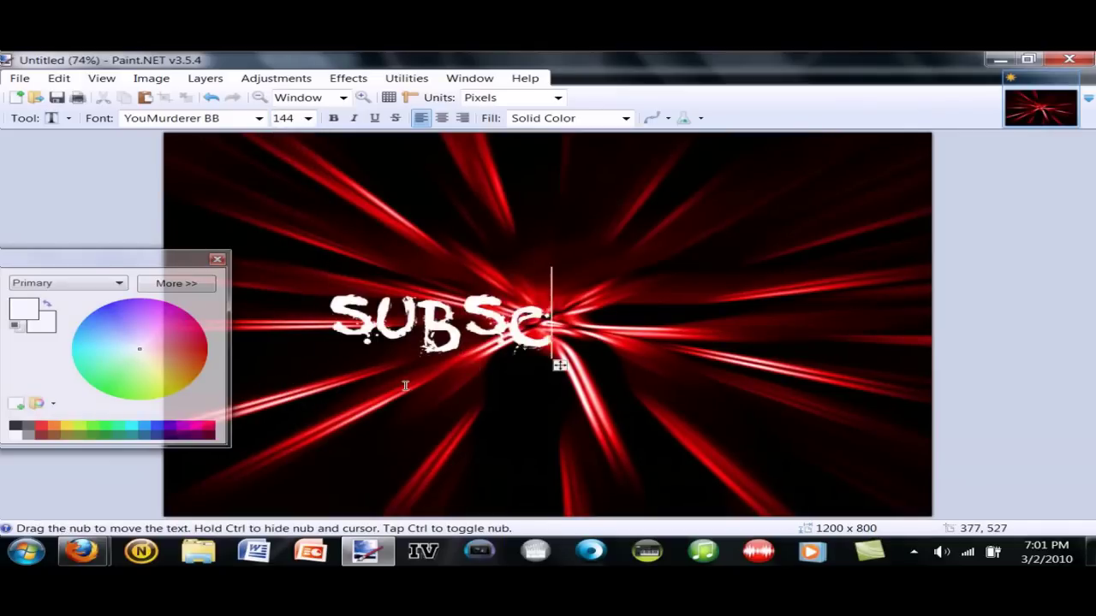
{"action": "type", "text": "RIVB"}
{"action": "key", "text": "BackSpace"}
{"action": "key", "text": "BackSpace"}
{"action": "type", "text": "BE"}
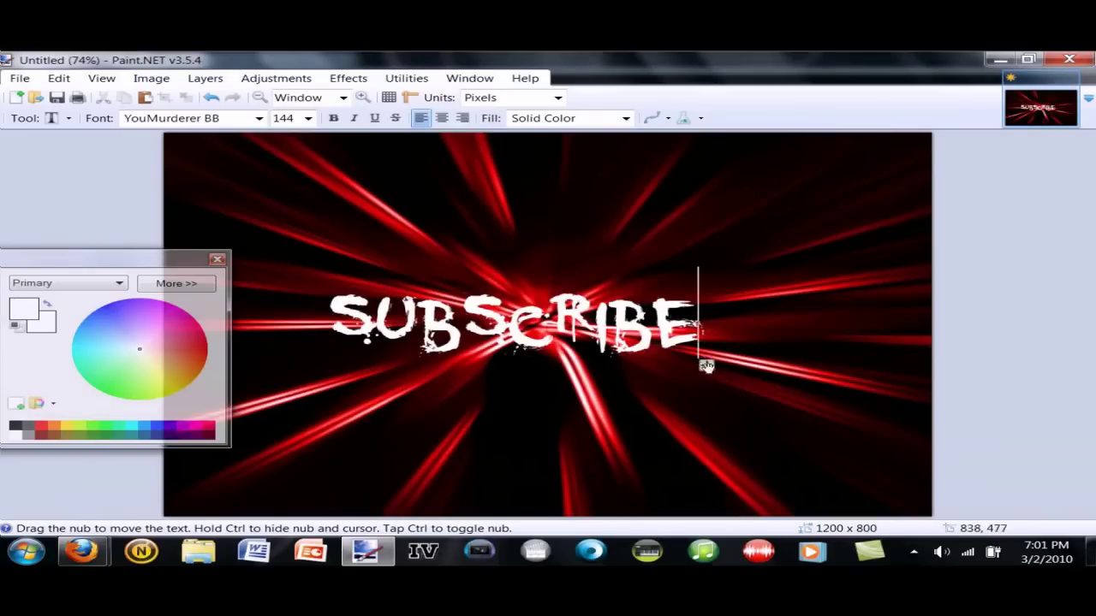
{"action": "left_click_drag", "start_coordinate": [706, 365], "coordinate": [751, 363]}
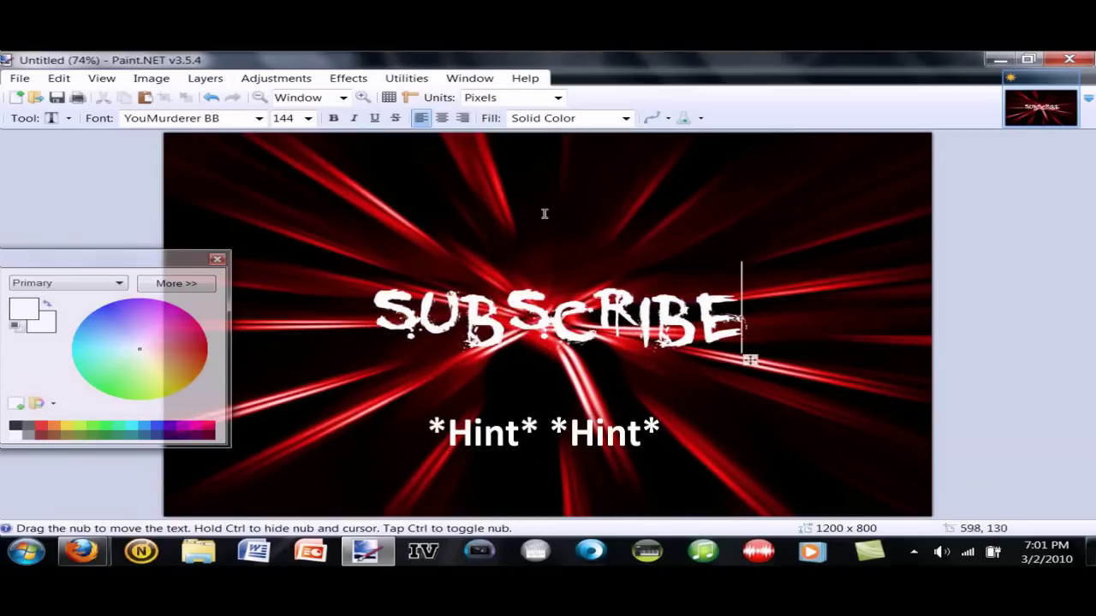
{"action": "key", "text": "Escape"}
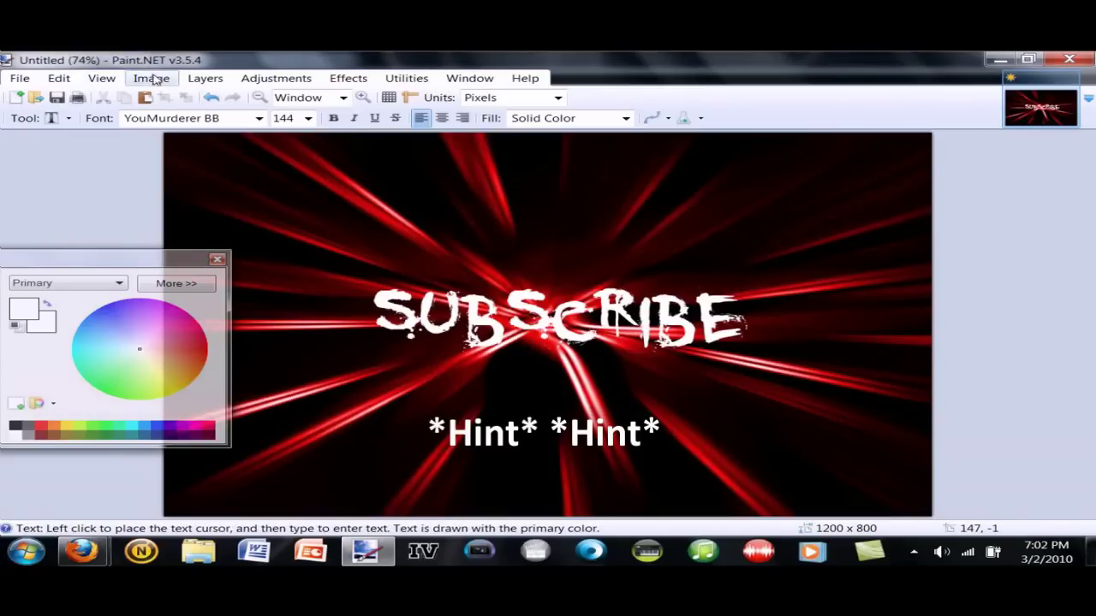
Set the text layer's blending mode to Negation, tinting SUBSCRIBE cyan, then close the image.
{"action": "left_click", "coordinate": [202, 79]}
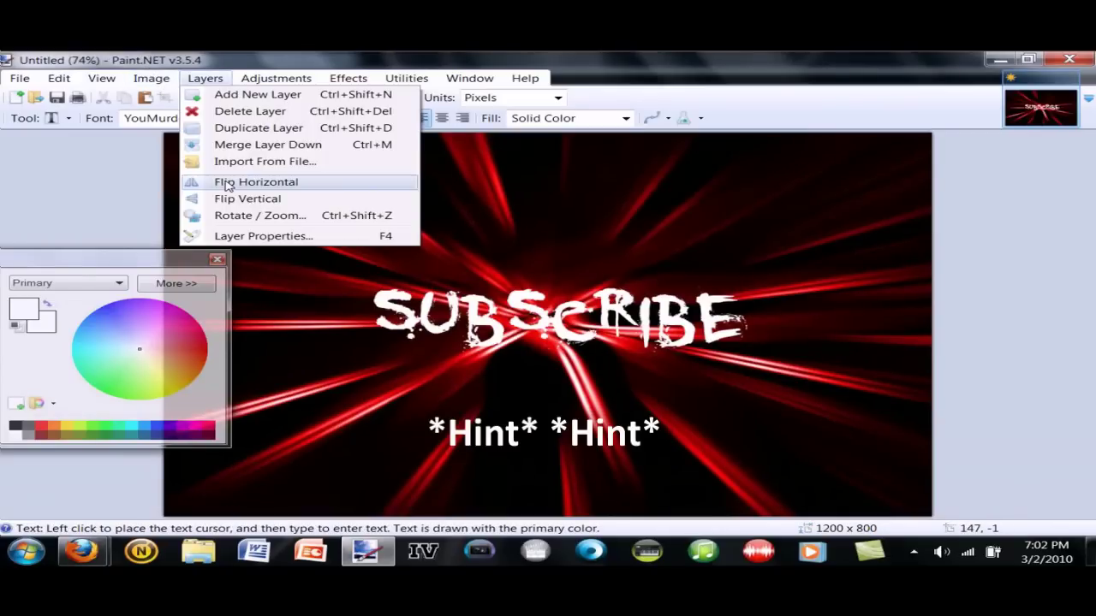
{"action": "left_click", "coordinate": [242, 236]}
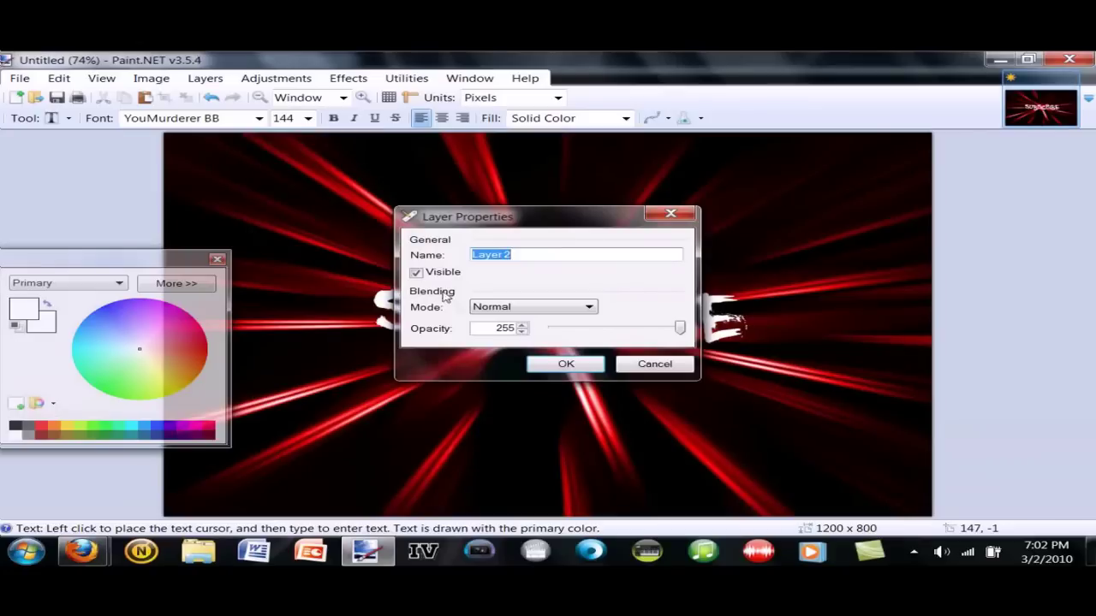
{"action": "left_click", "coordinate": [476, 309]}
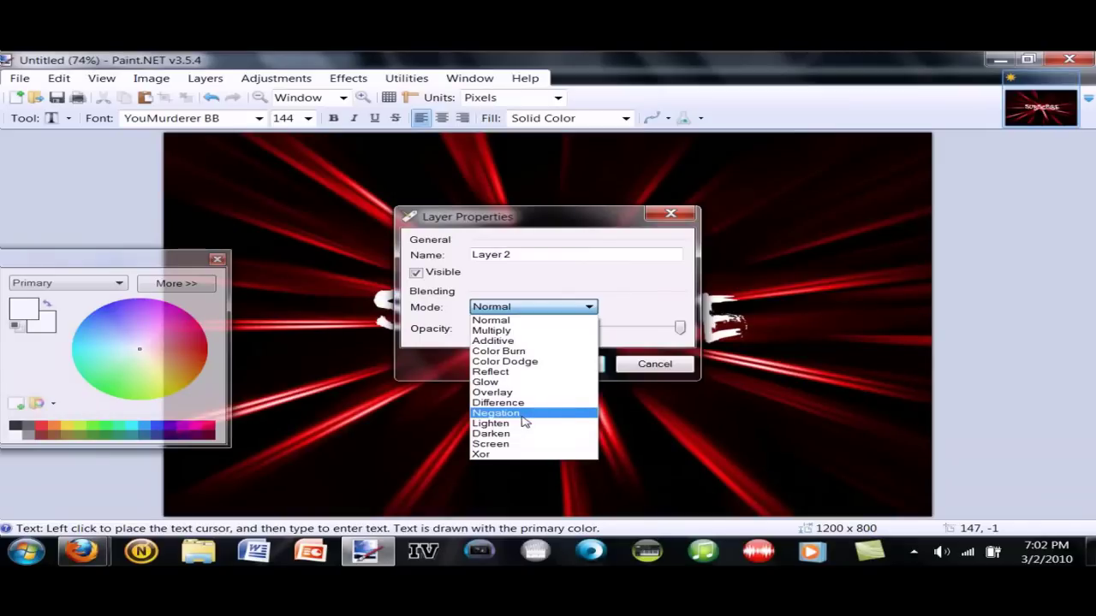
{"action": "left_click", "coordinate": [522, 413]}
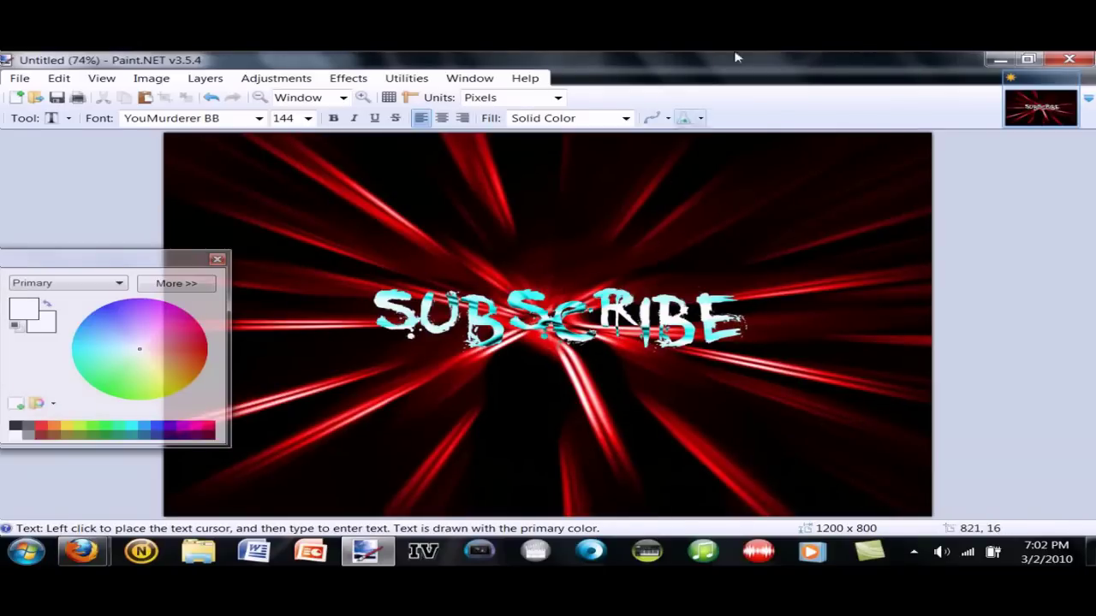
{"action": "left_click", "coordinate": [1069, 60]}
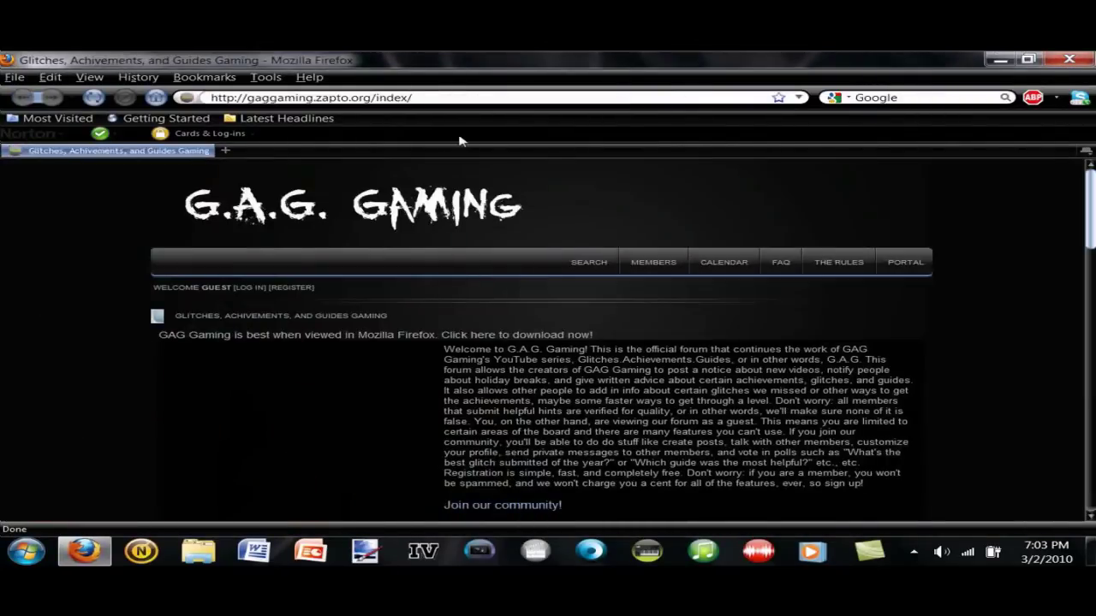
{"action": "left_click", "coordinate": [1069, 60]}
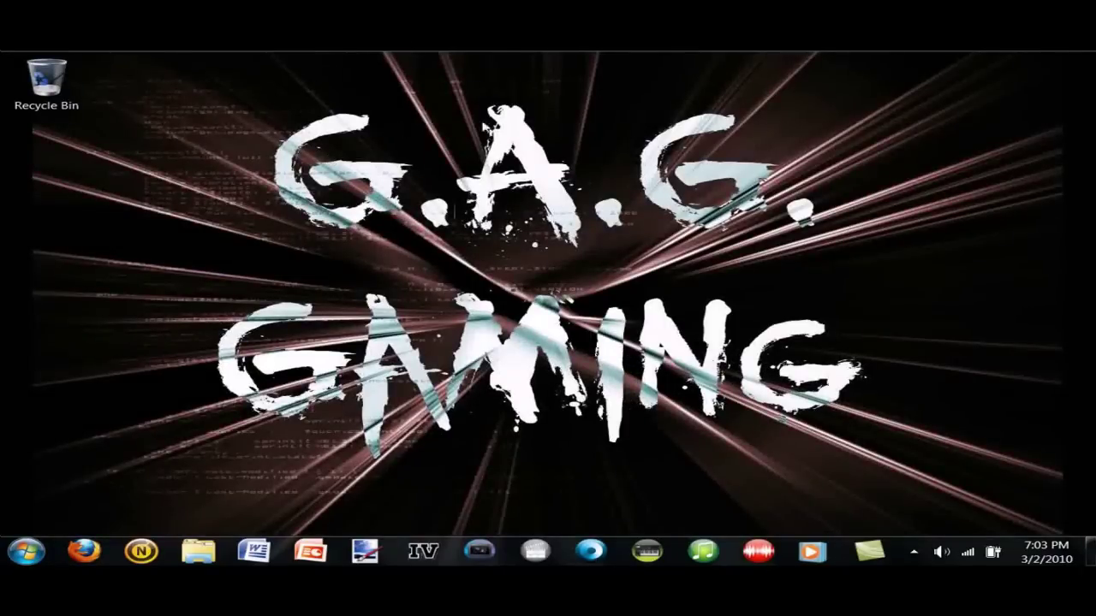